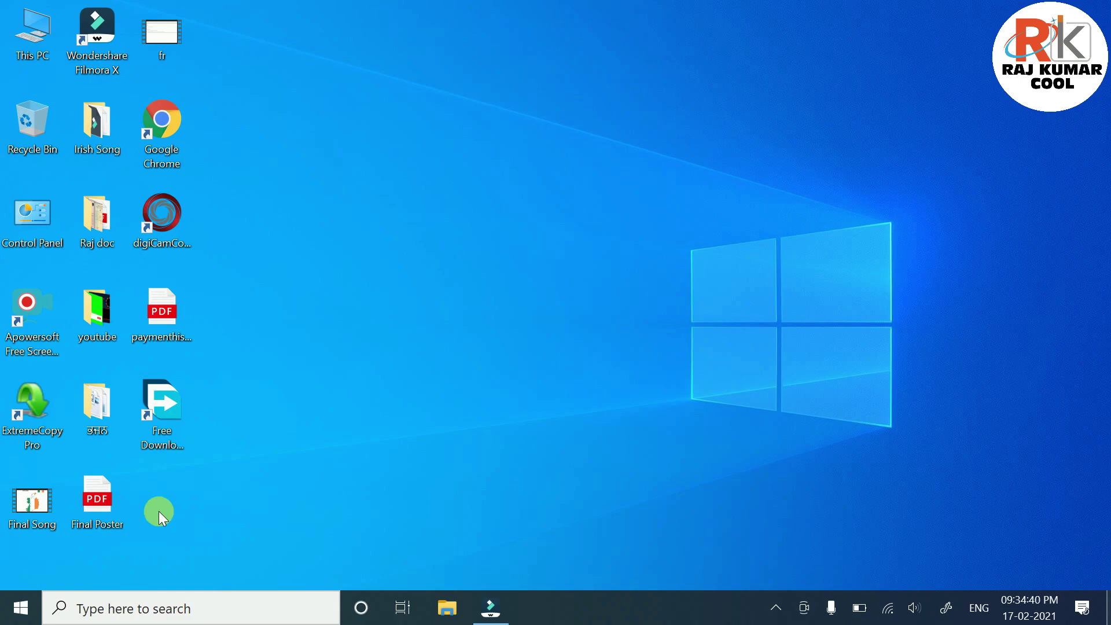
Open the Windows Update page under Update & Security in the Windows Settings
click(8, 619)
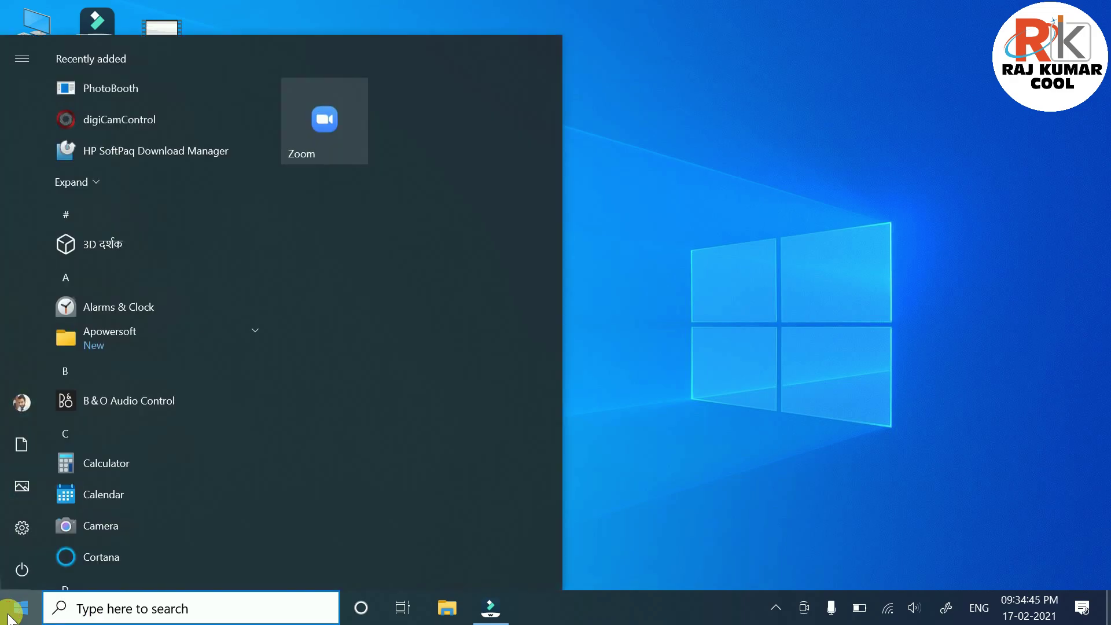
click(31, 530)
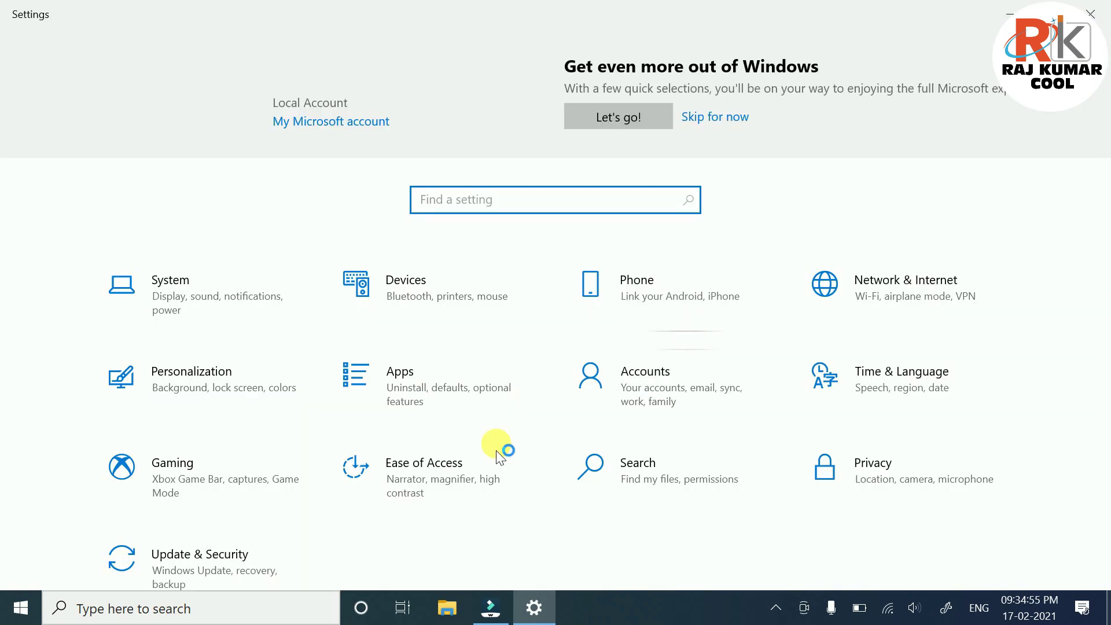
scroll(440, 372, down, 1)
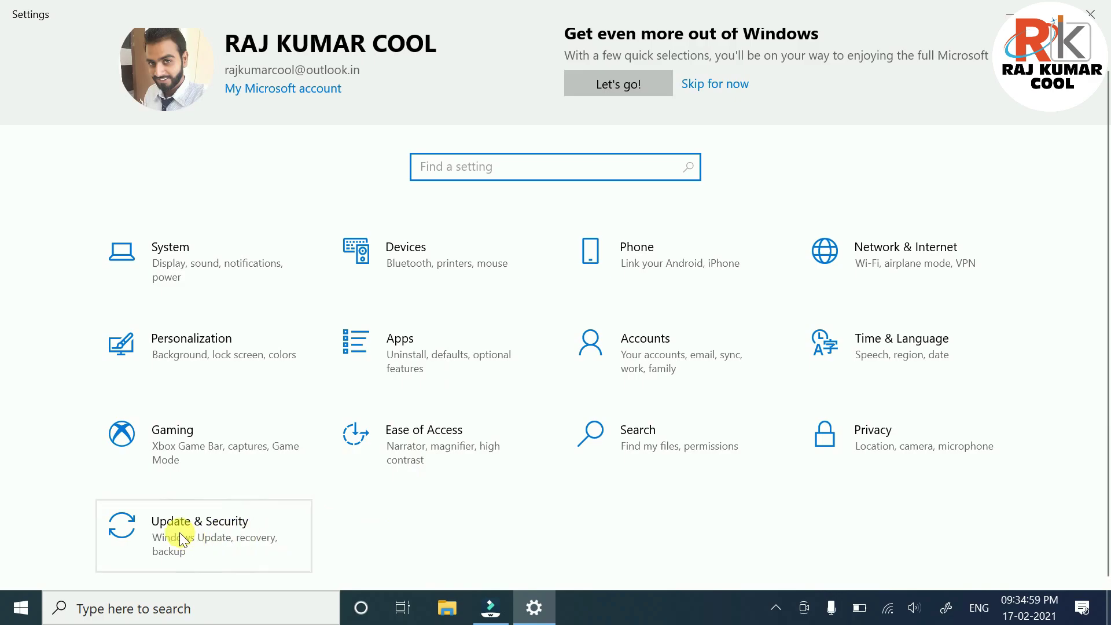
click(221, 535)
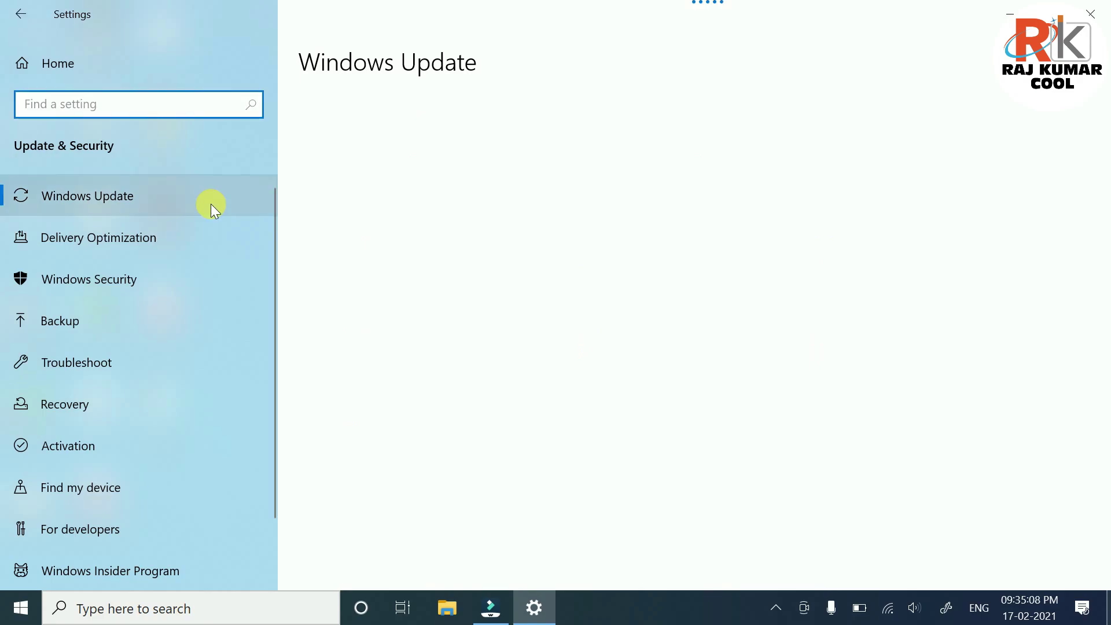
click(161, 196)
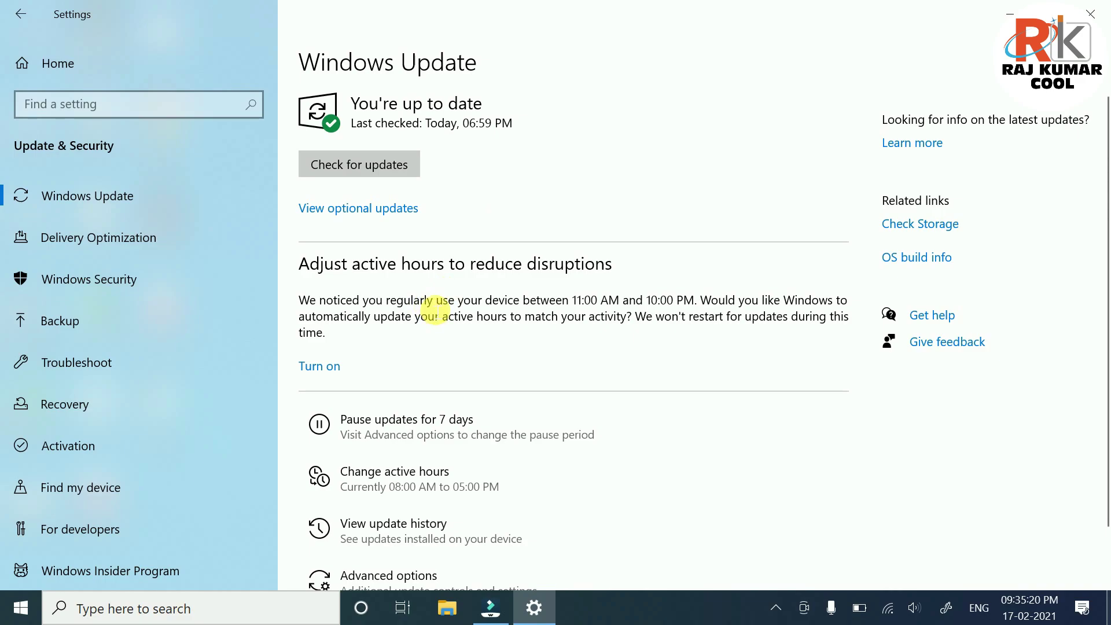
Pause Windows updates for 7 days
scroll(436, 304, down, 2)
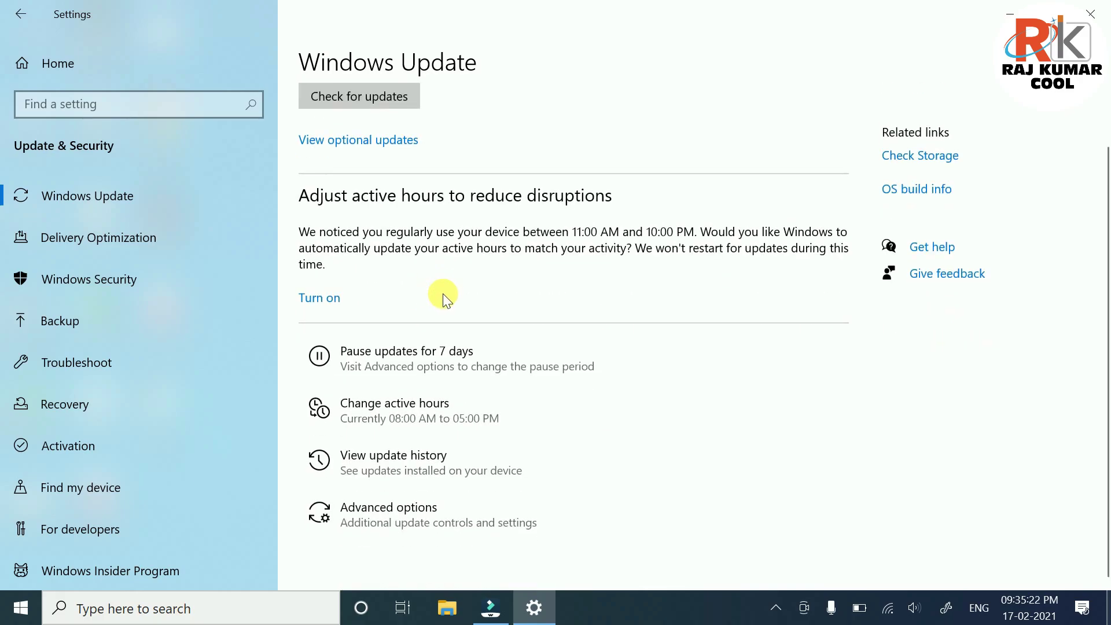
click(464, 364)
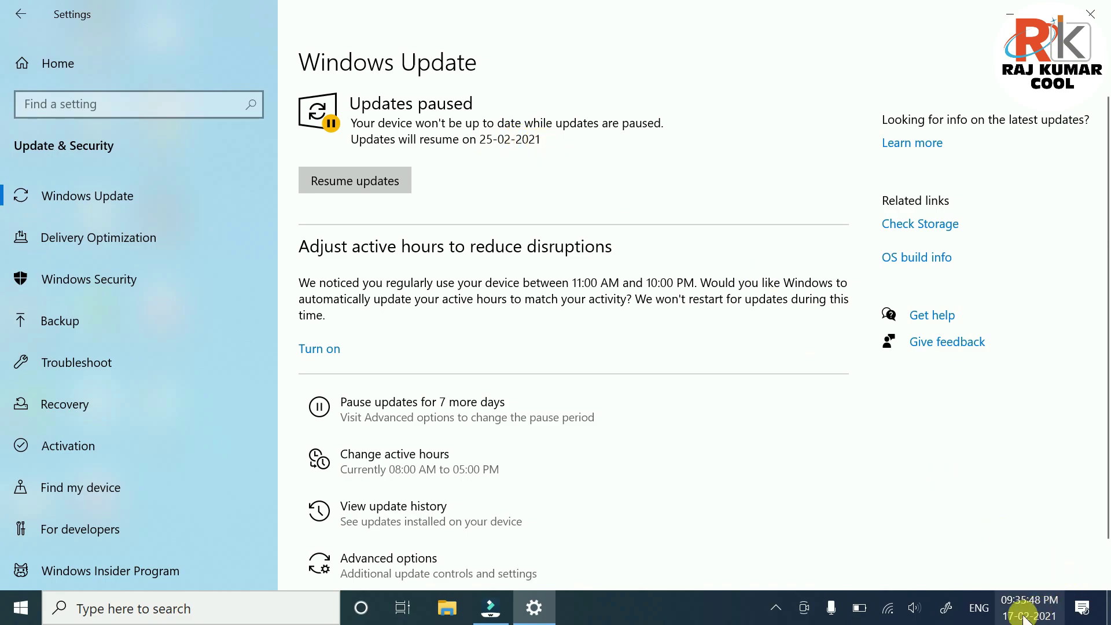
mouse_move(1028, 614)
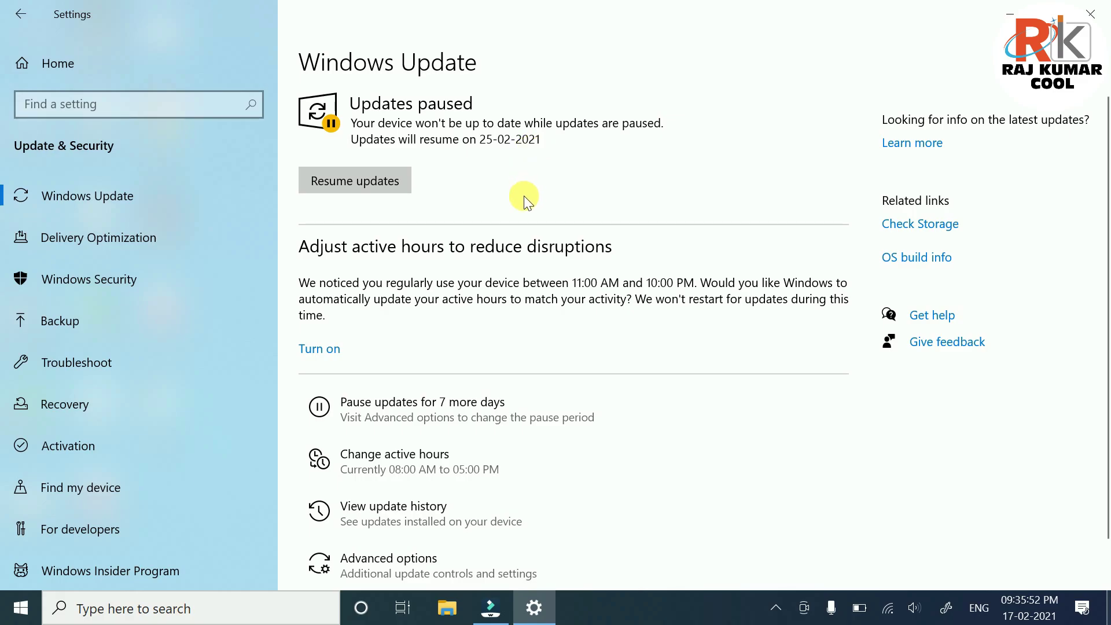
Extend the update pause by 7 more days repeatedly until updates resume on 25-03-2021
scroll(523, 198, down, 2)
scroll(523, 205, up, 1)
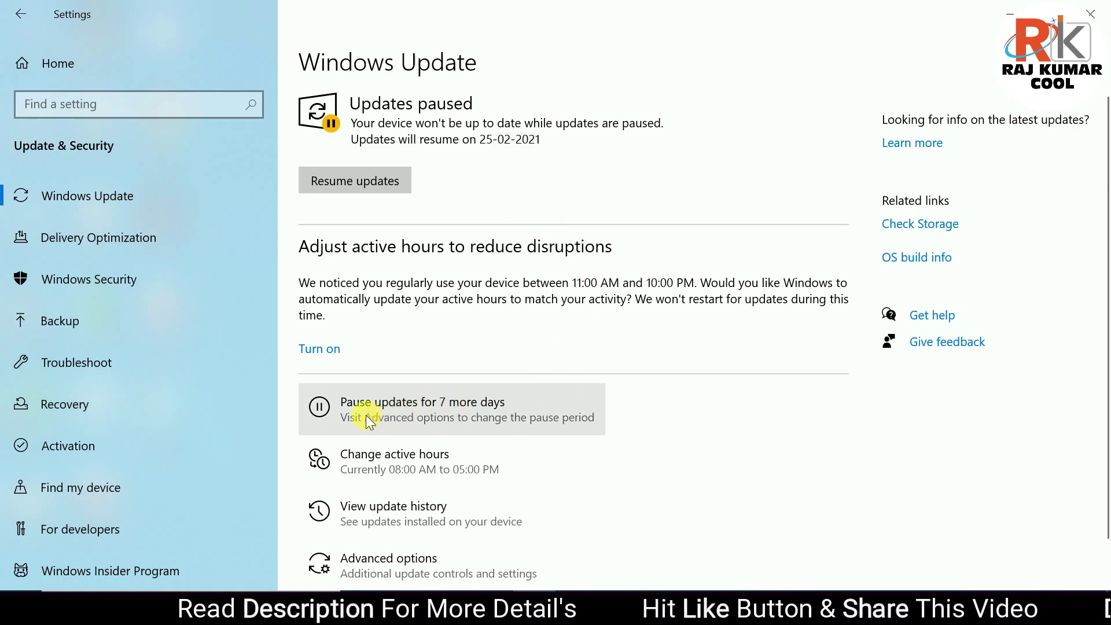
click(493, 408)
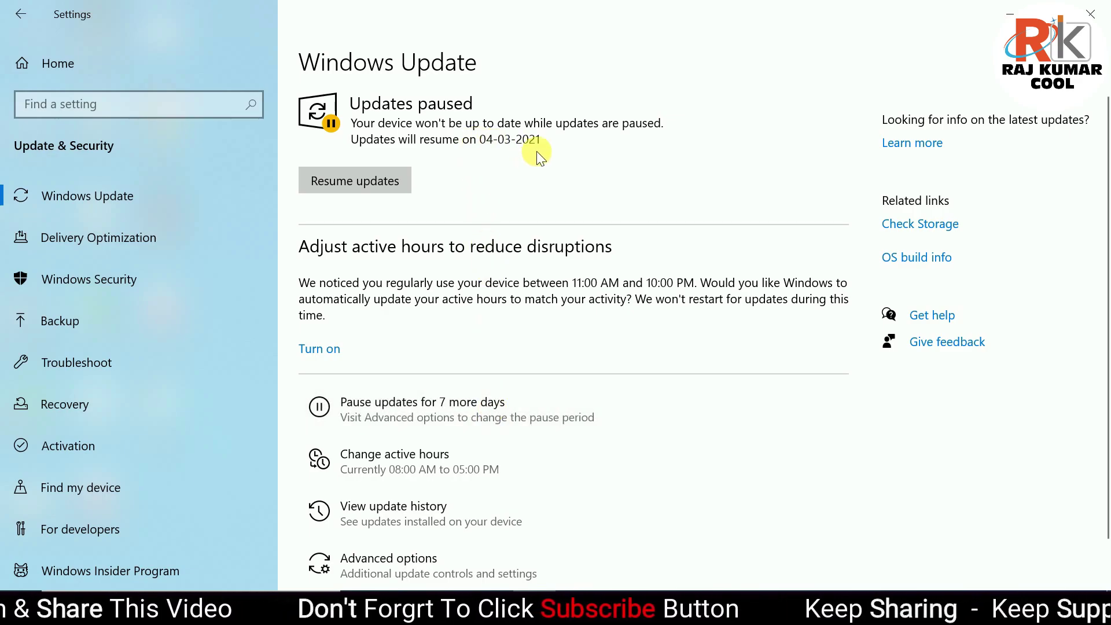
click(497, 407)
click(497, 406)
click(499, 411)
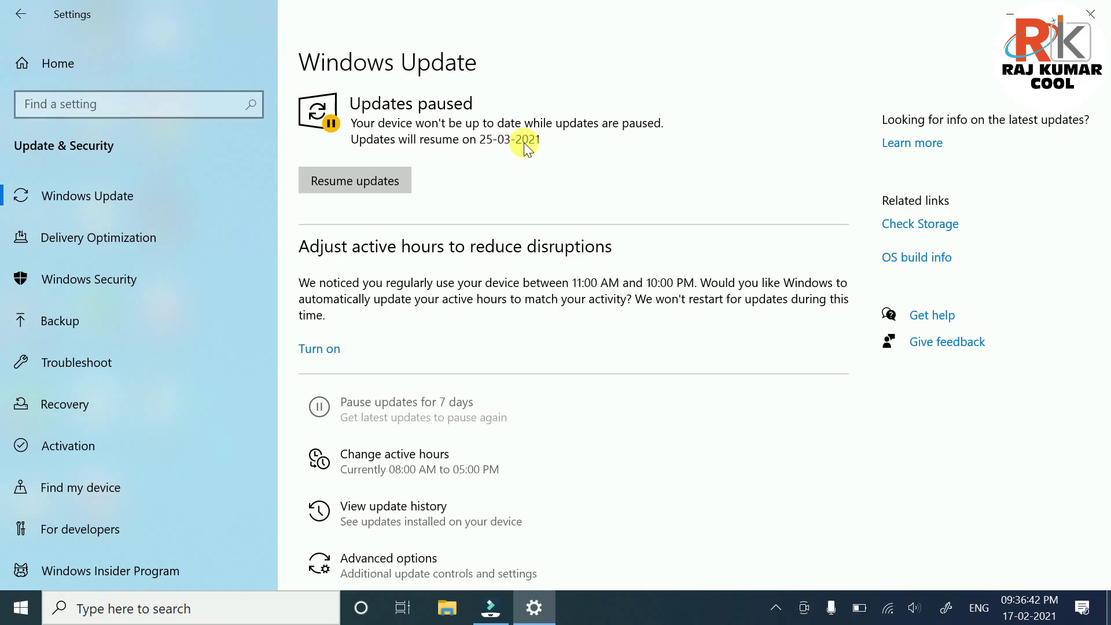
In the advanced update options, choose Wednesday, 24 March, 2021 as the date to pause updates until
scroll(480, 439, down, 2)
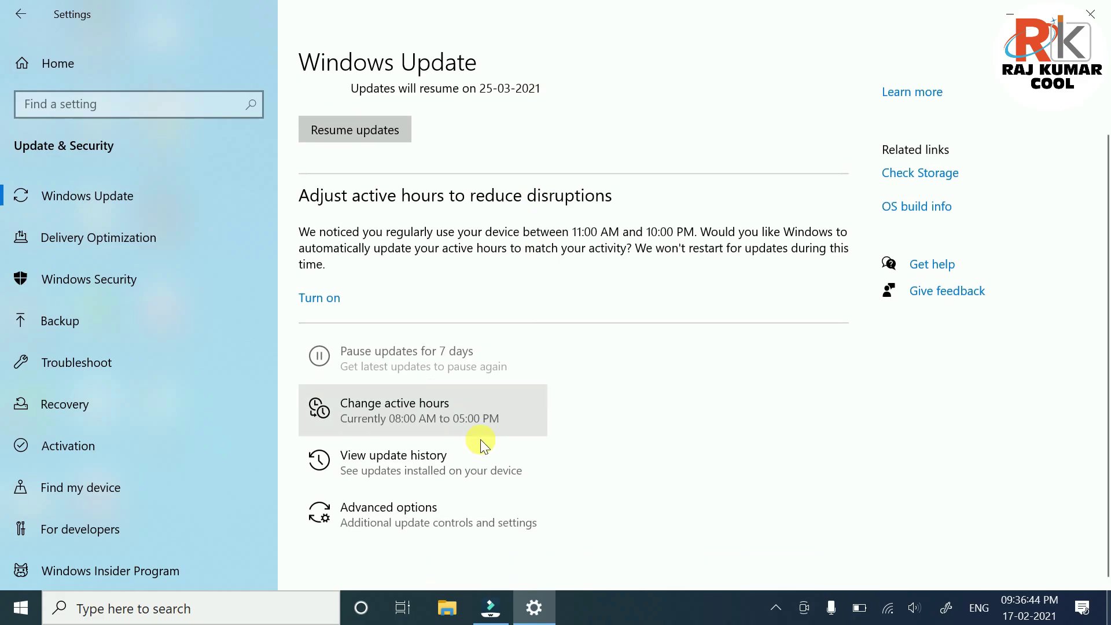
click(445, 513)
scroll(428, 495, down, 2)
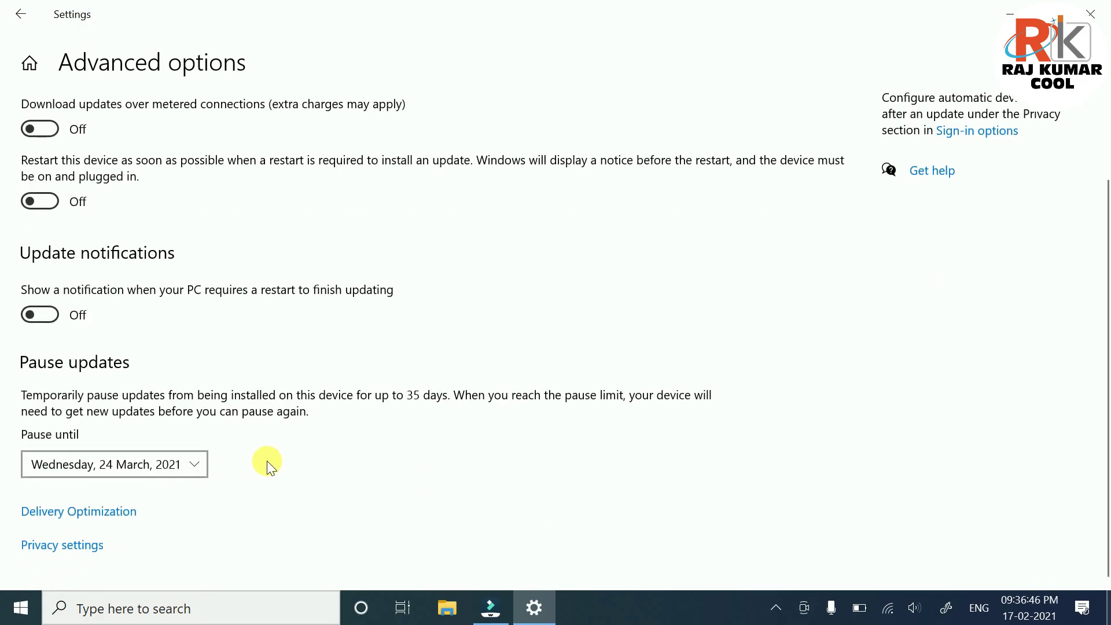
click(166, 465)
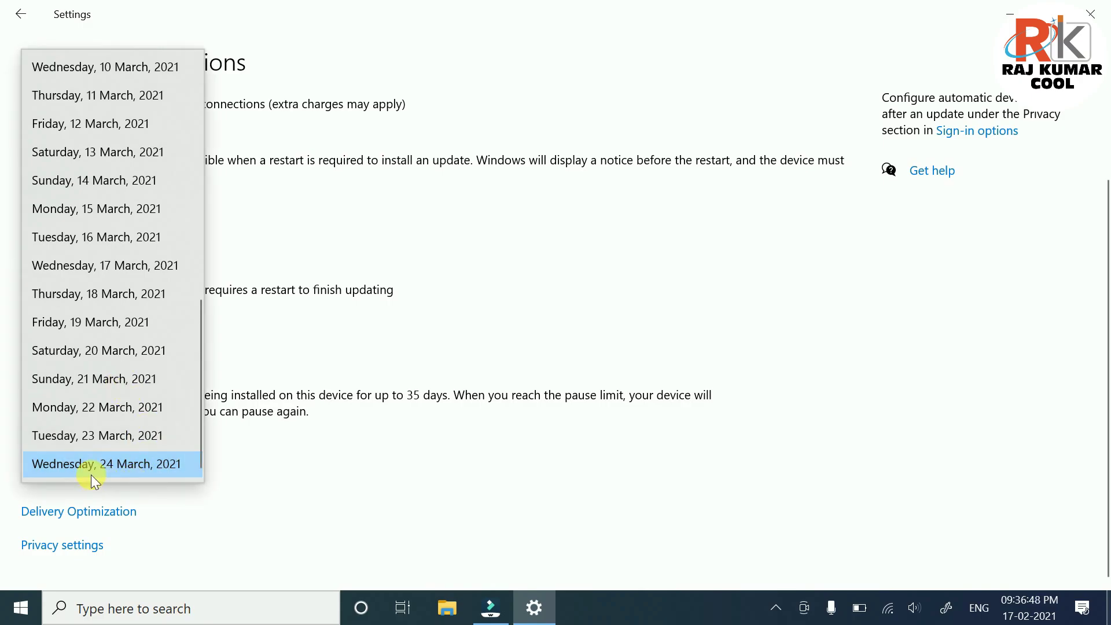
click(153, 467)
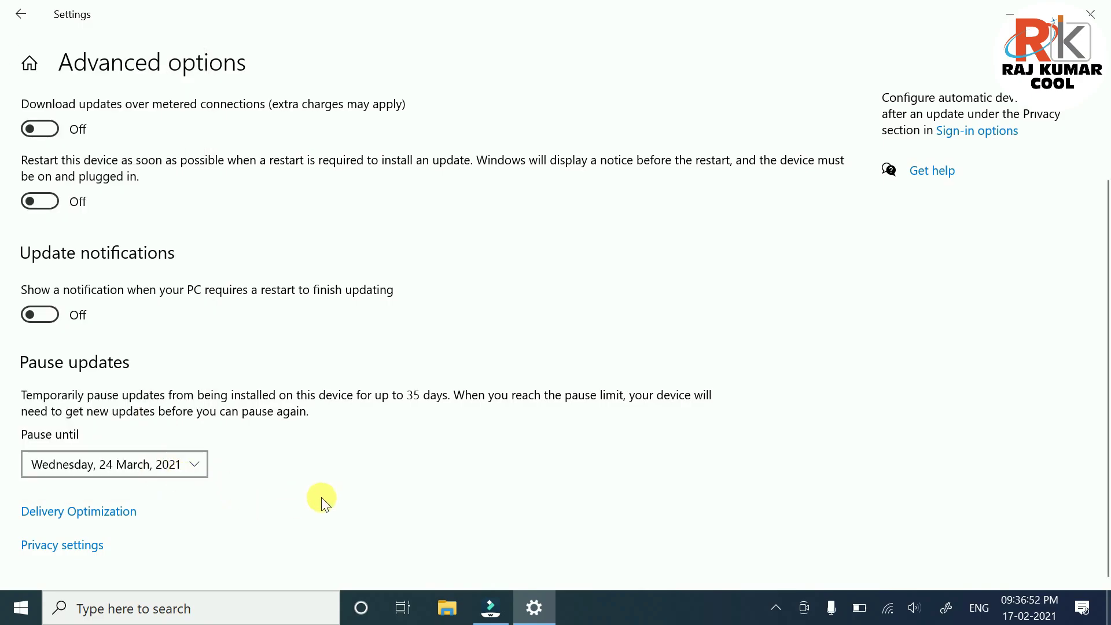
Look over the advanced update options and close the Settings window to return to the desktop
scroll(322, 499, up, 2)
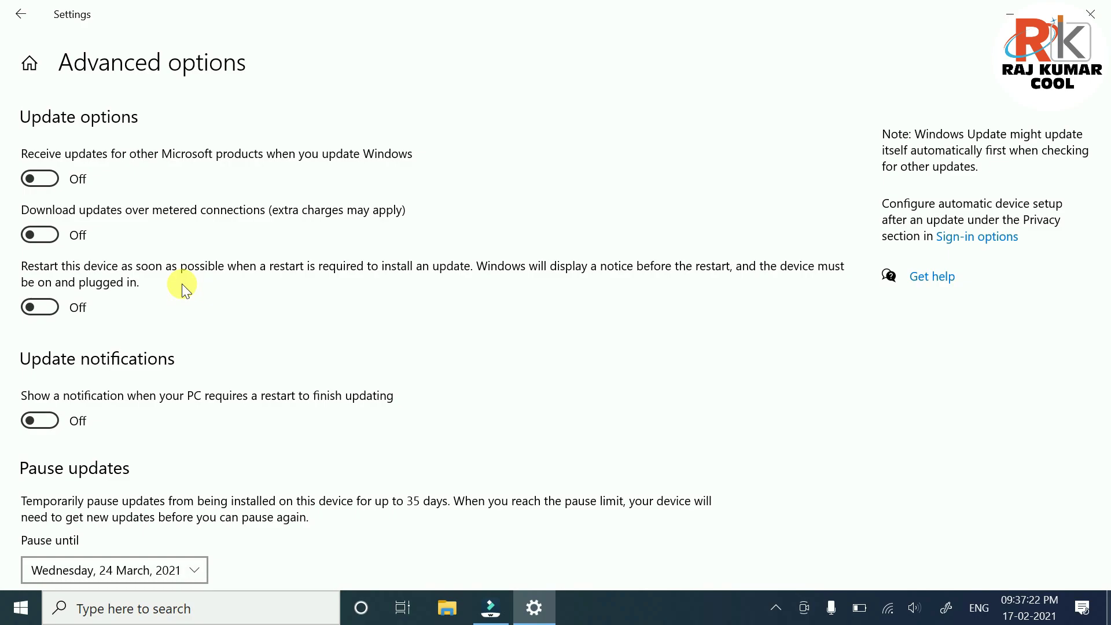
scroll(181, 284, down, 3)
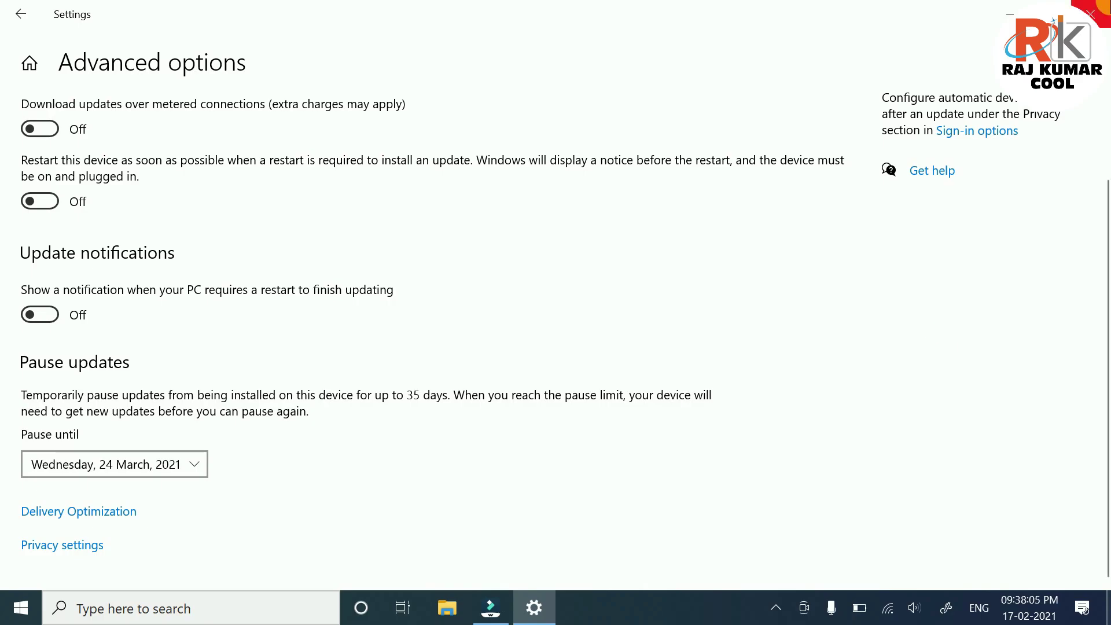
click(1090, 15)
right_click(788, 90)
click(825, 142)
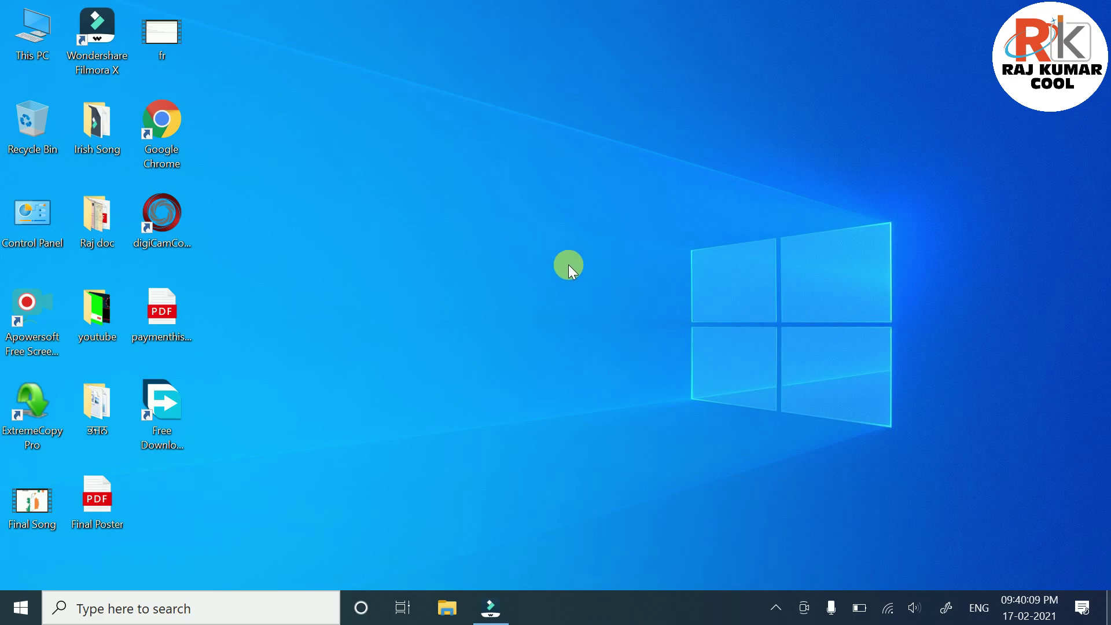
Search Windows for "se" and open the Services app
click(119, 607)
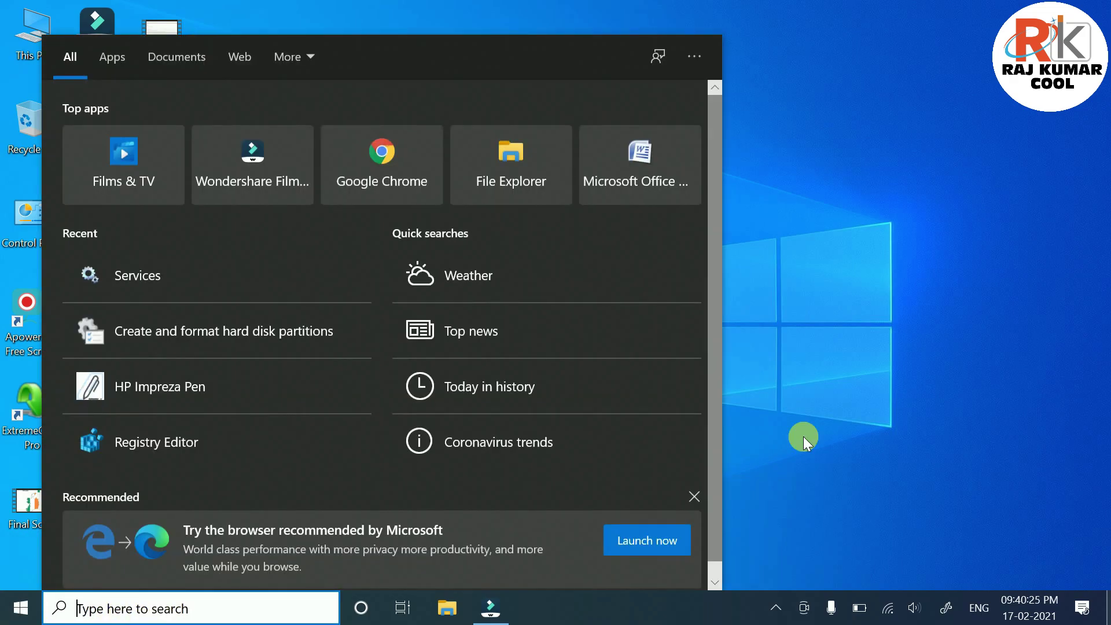
text(se)
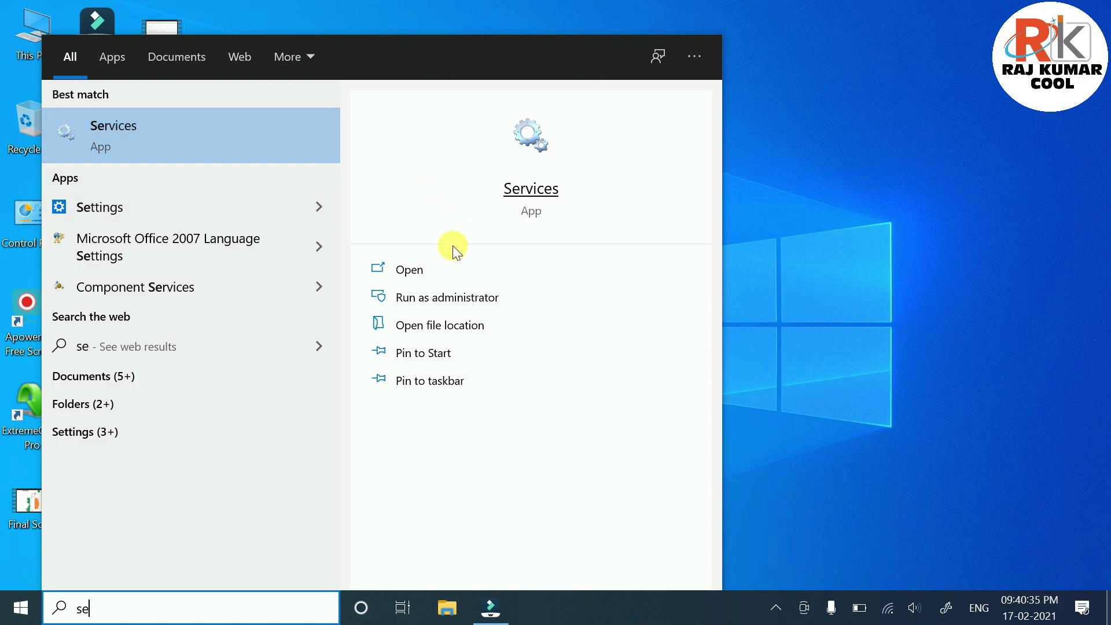
click(414, 269)
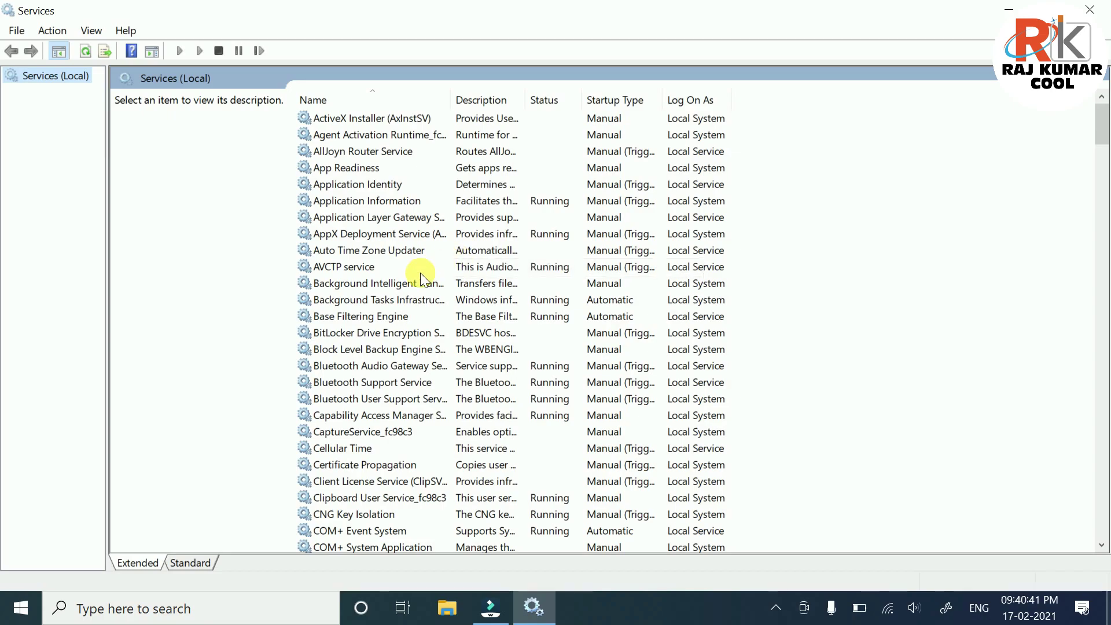
Find the Windows Update service in the services list and open its properties
click(391, 251)
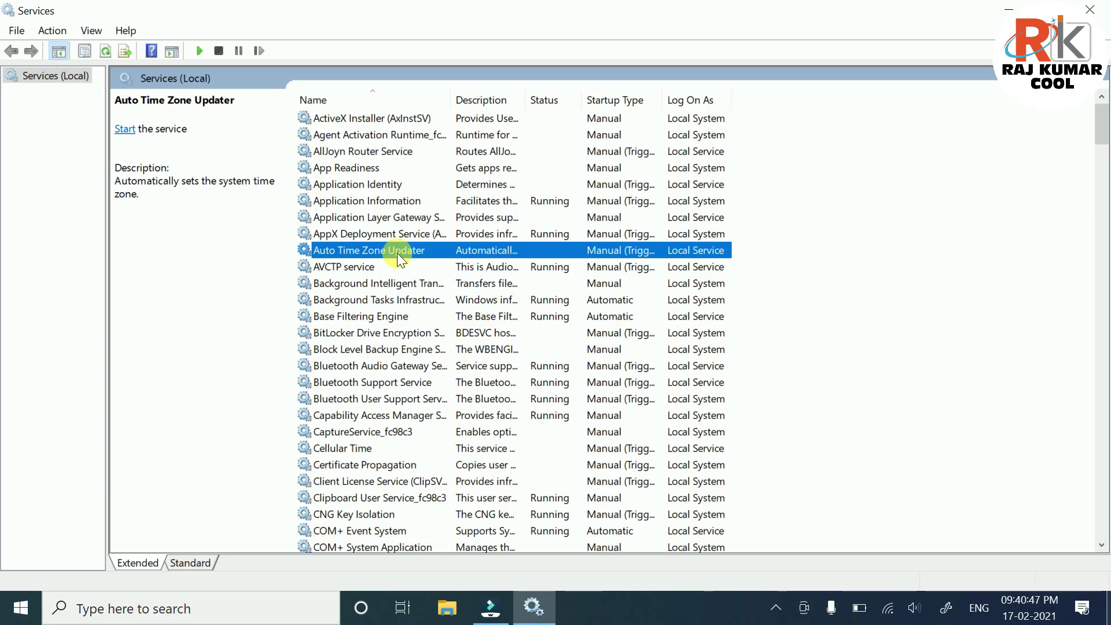
key(w)
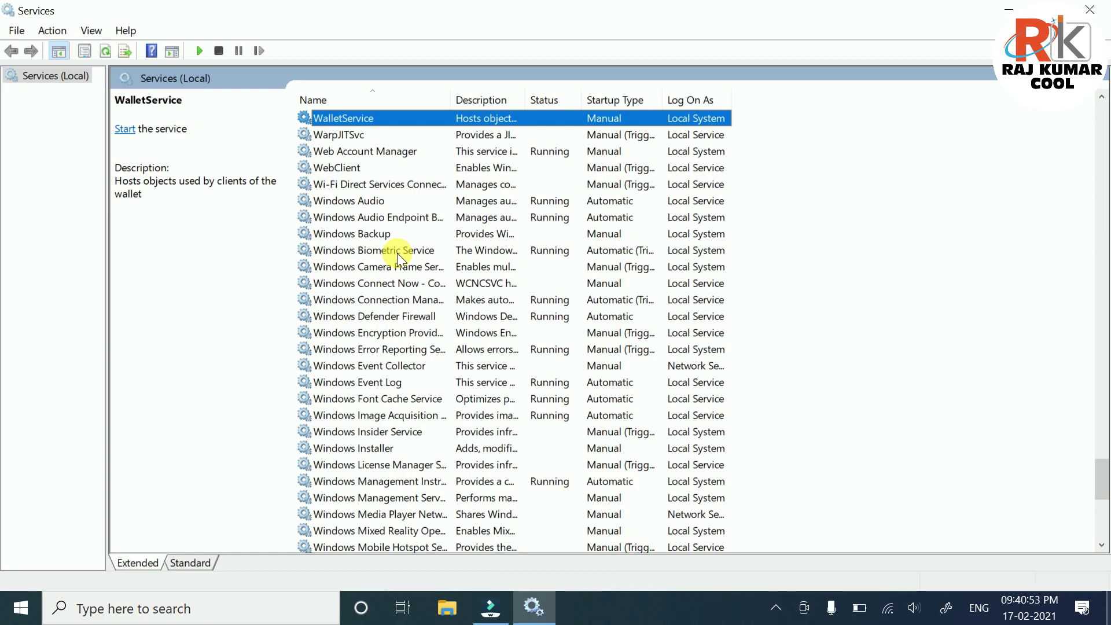
scroll(481, 323, down, 5)
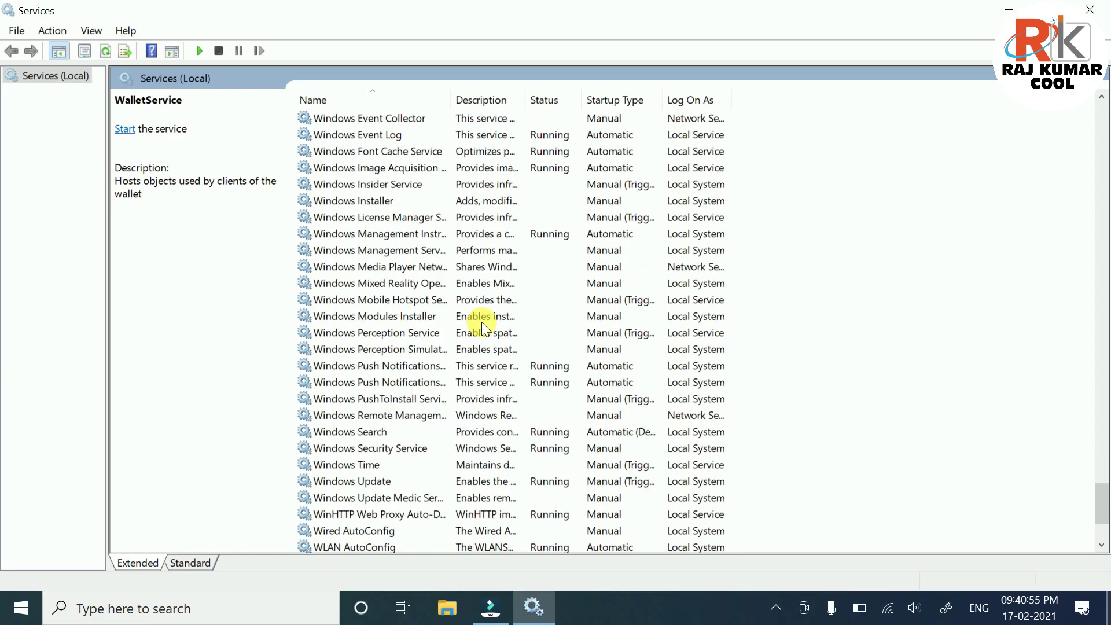
scroll(482, 322, down, 3)
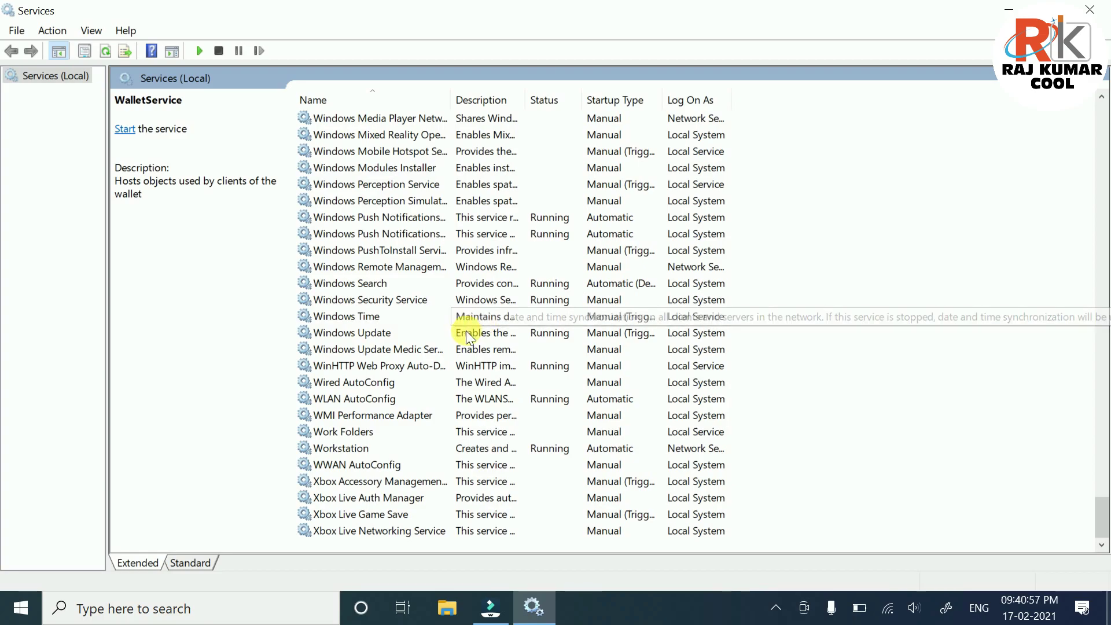
scroll(424, 372, up, 1)
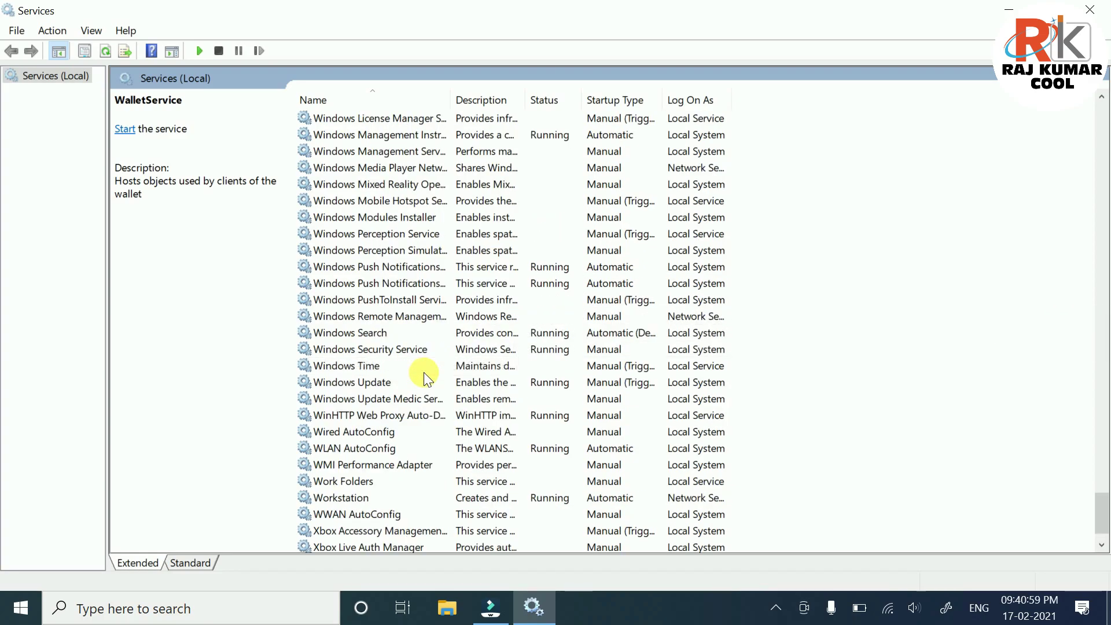
scroll(433, 366, up, 3)
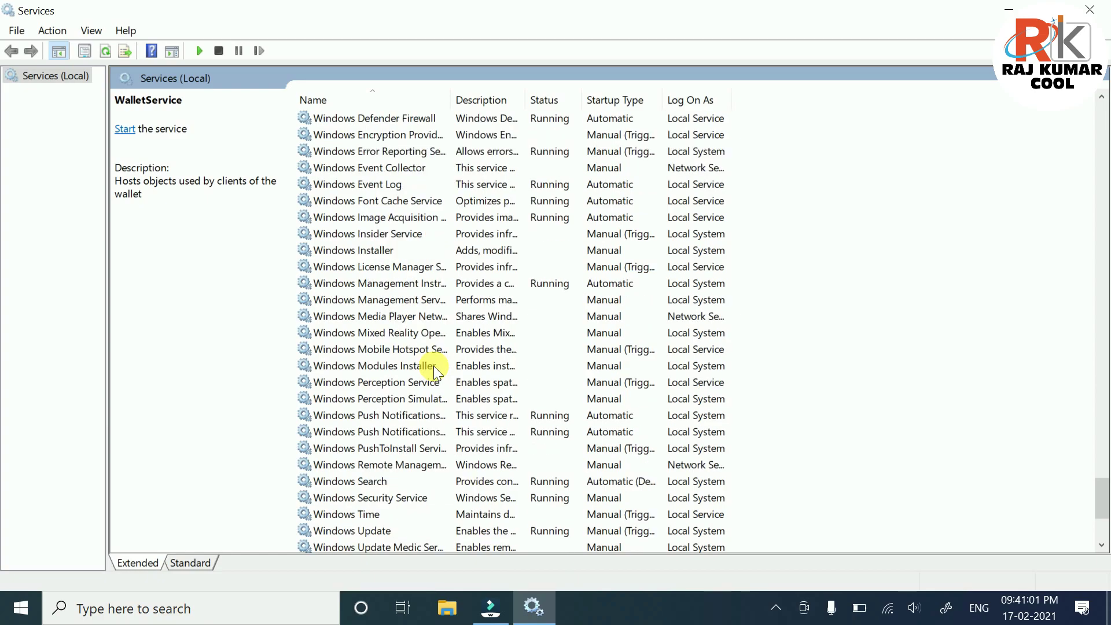
scroll(432, 365, down, 1)
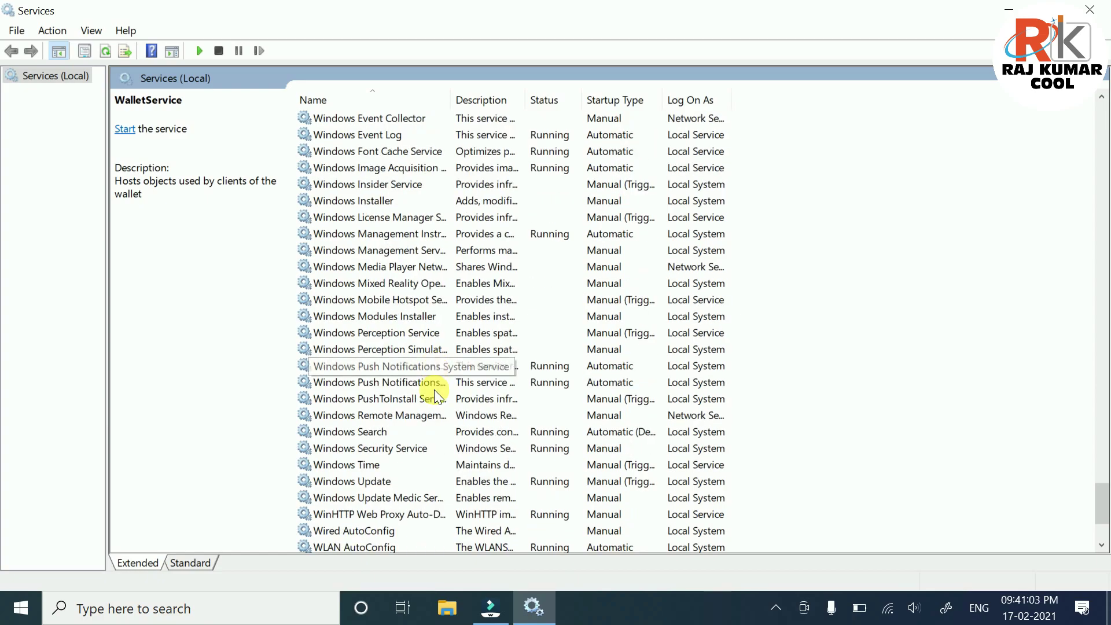
click(371, 482)
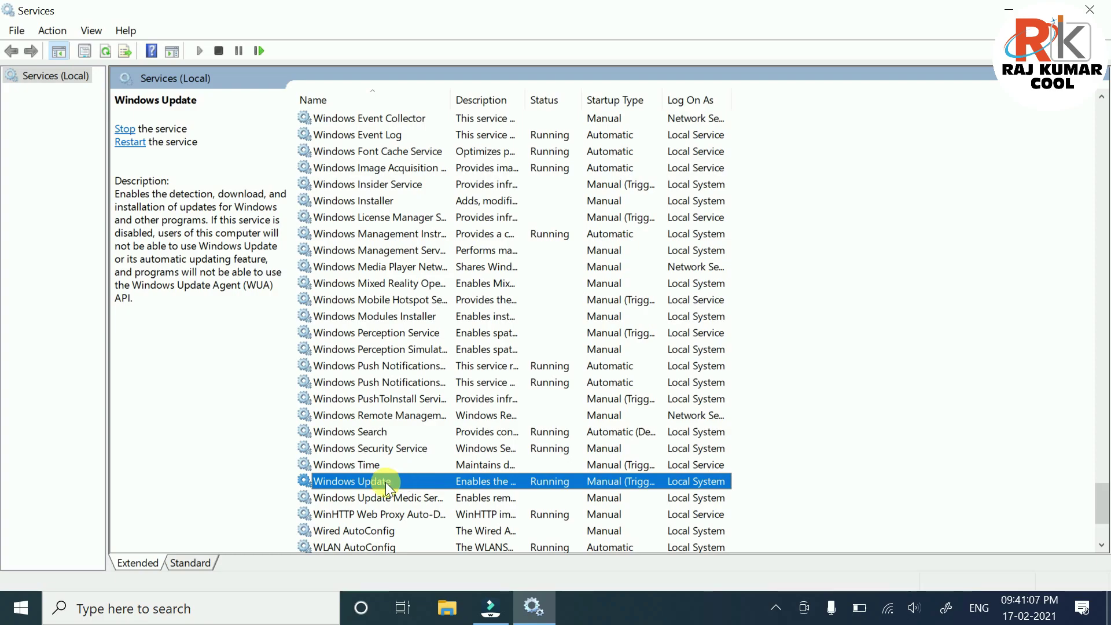
right_click(386, 482)
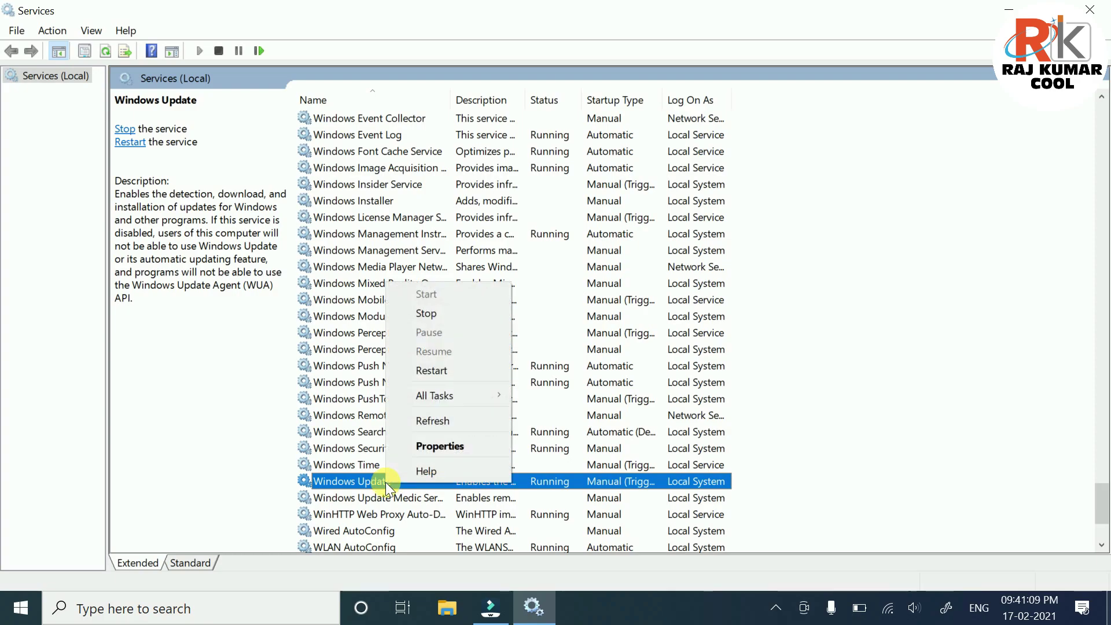
click(425, 448)
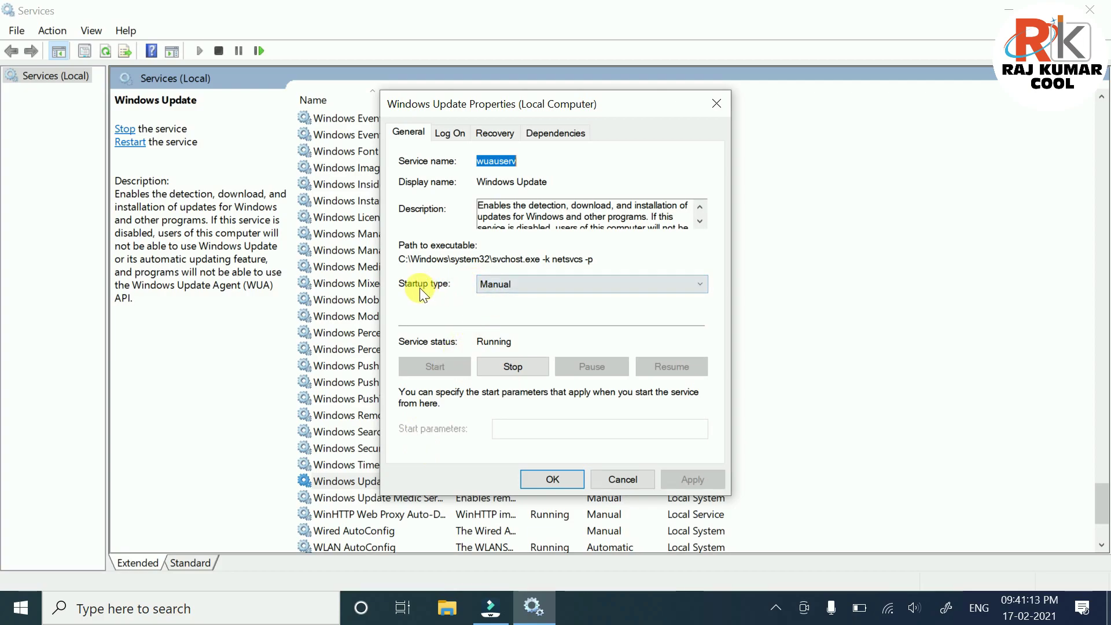
Set the Windows Update service's startup type to Disabled, stop the service, and apply the changes
click(516, 284)
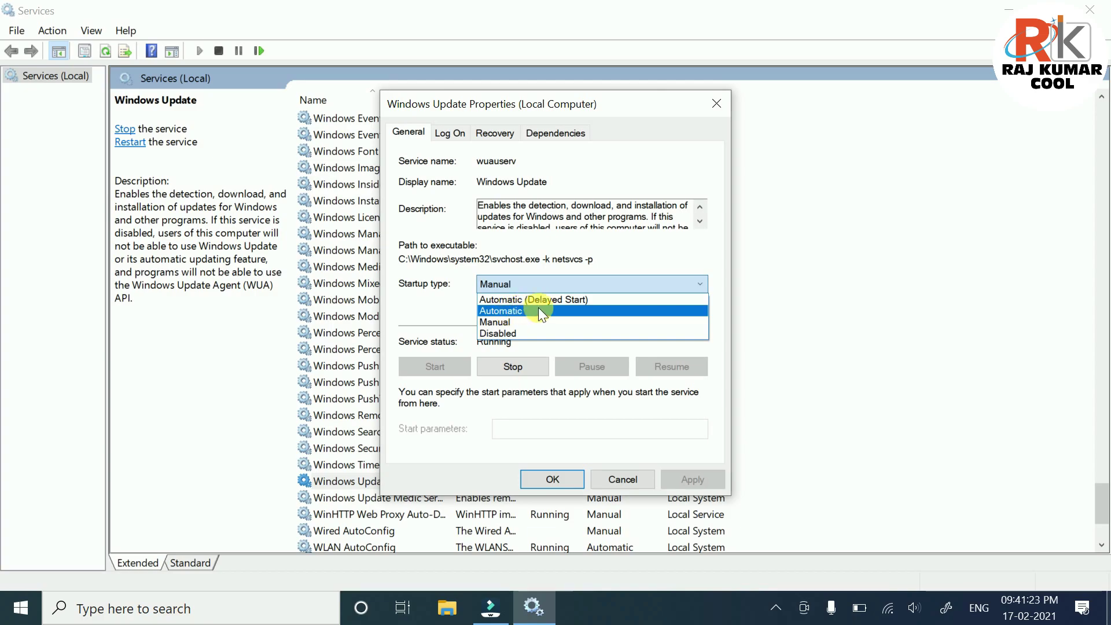
click(541, 332)
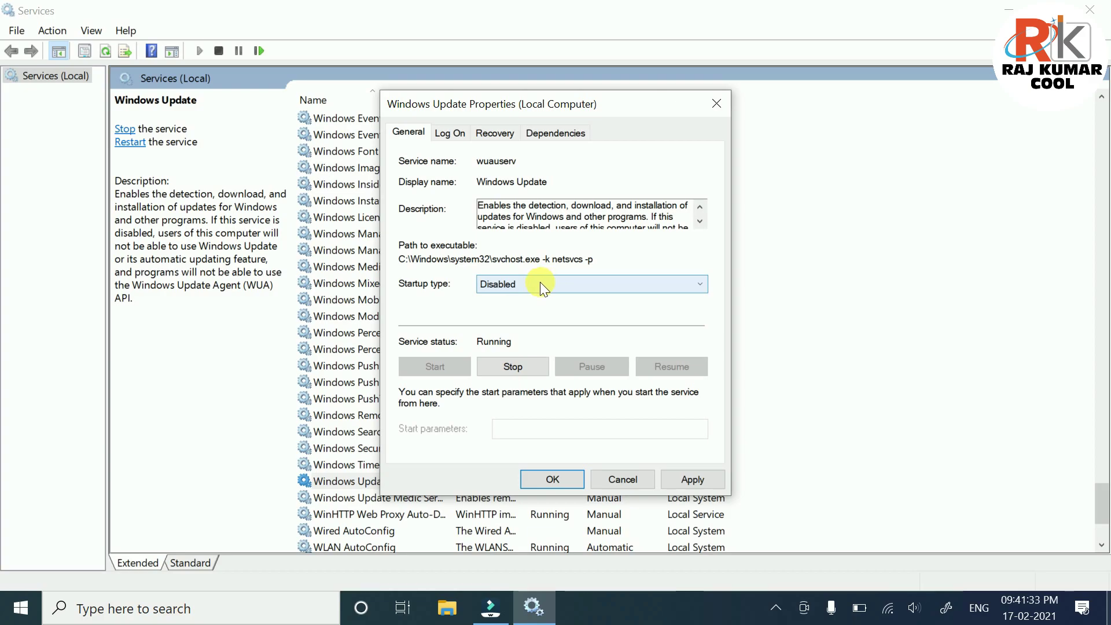
click(502, 365)
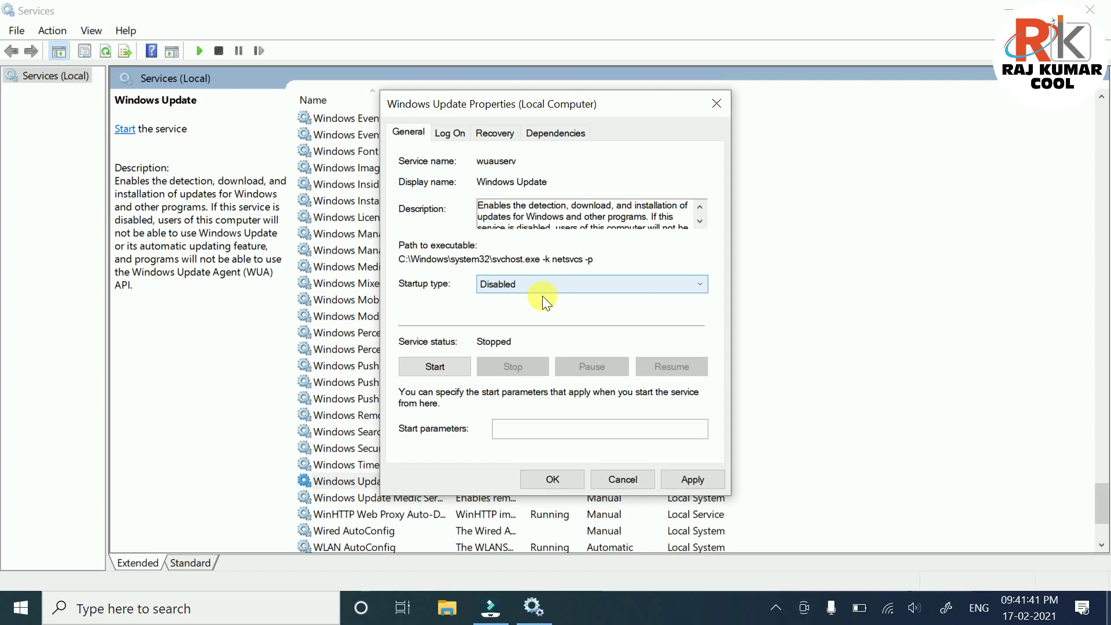
click(688, 478)
click(565, 478)
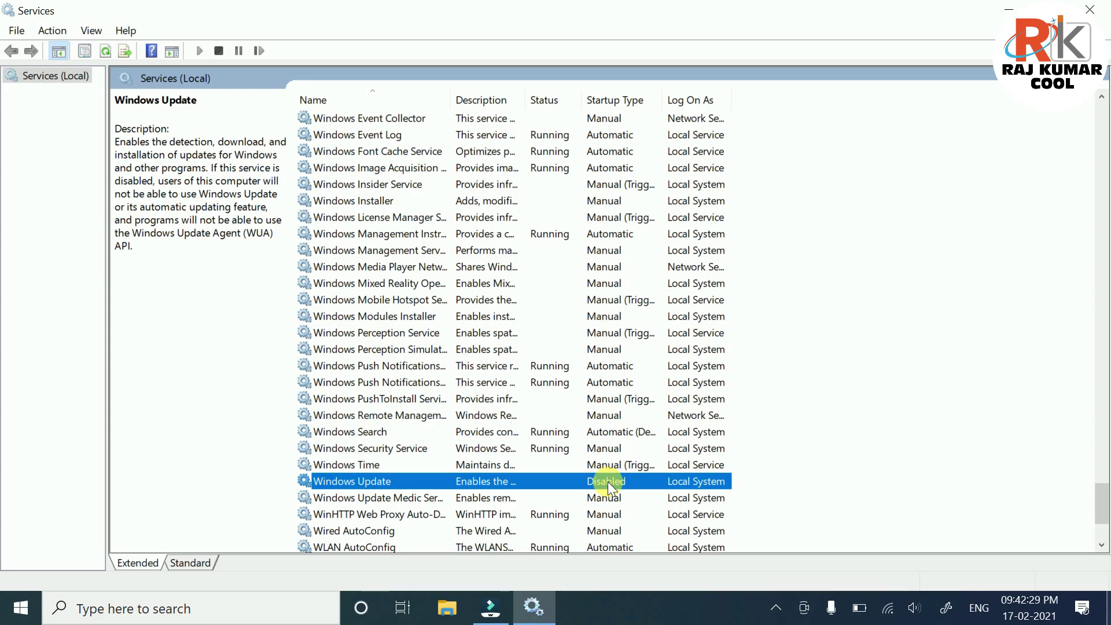
Reopen the Windows Update service's properties and select Automatic as the startup type
right_click(608, 482)
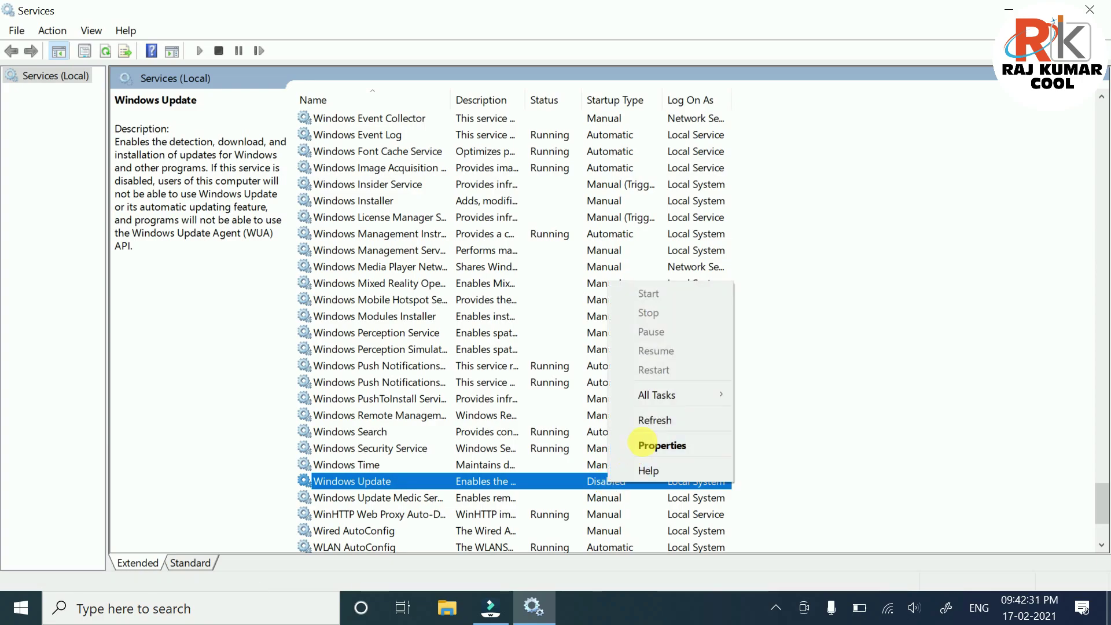
click(643, 443)
click(523, 285)
click(538, 308)
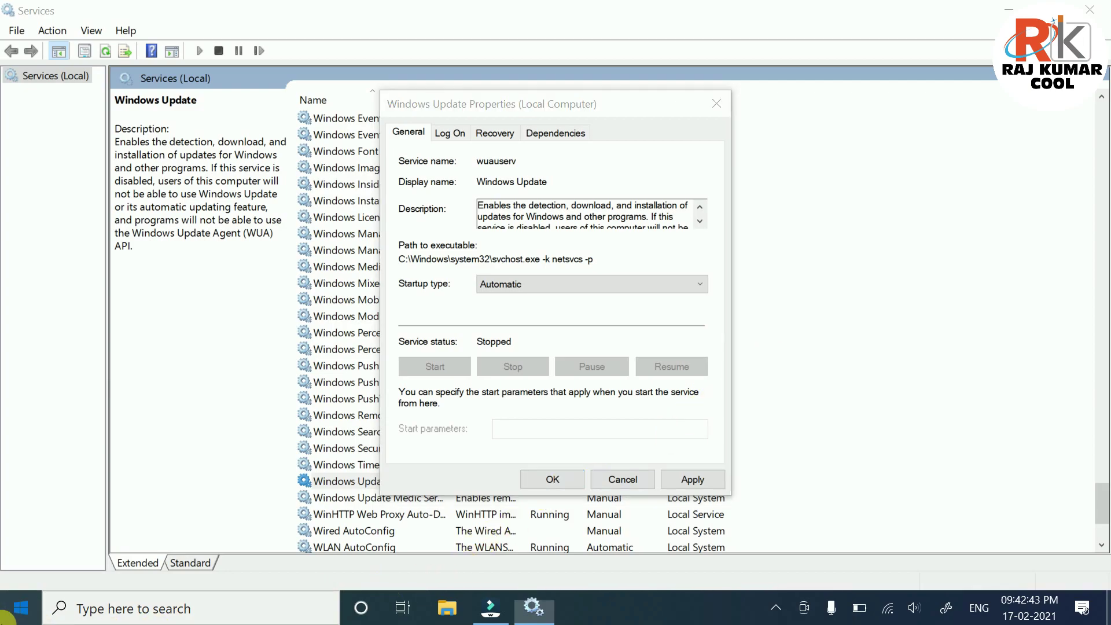
Open Windows Settings and go to the Update & Security section
click(12, 614)
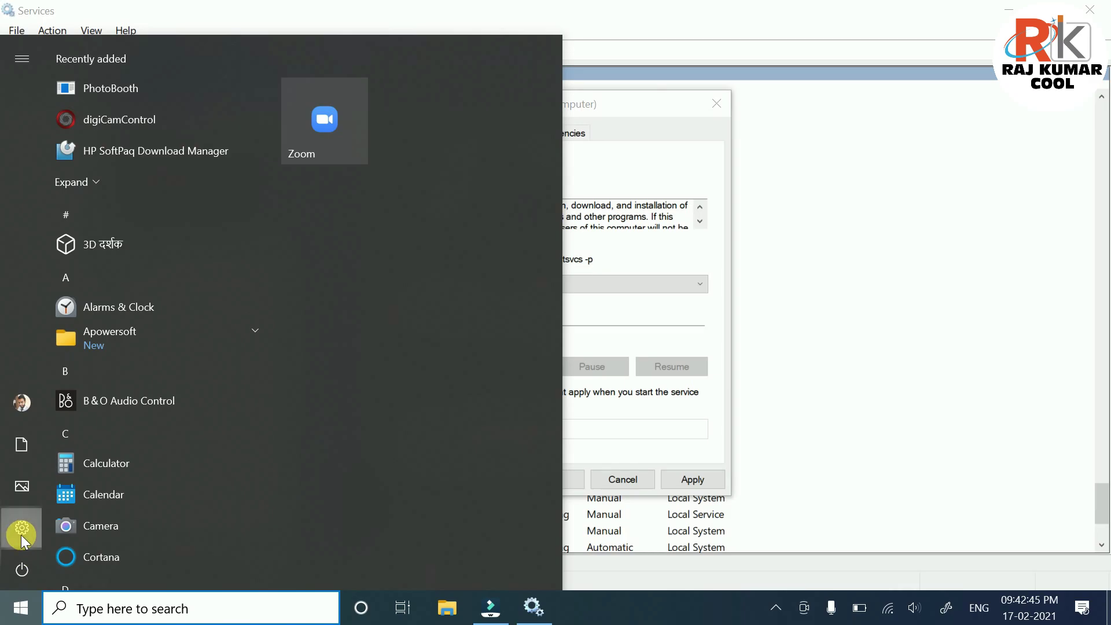
click(21, 533)
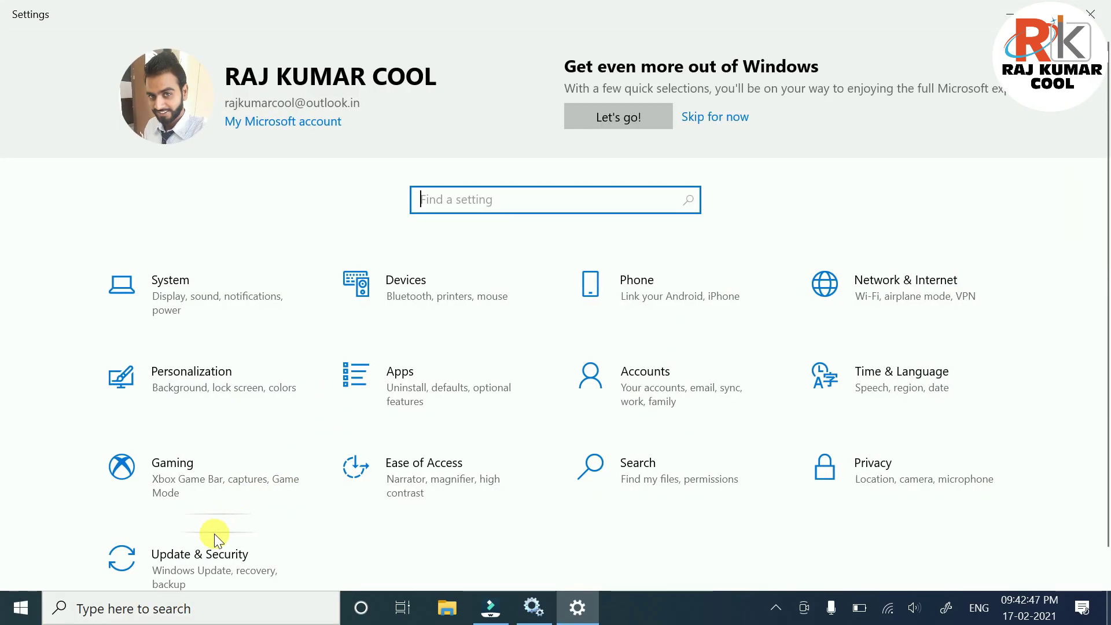
click(204, 556)
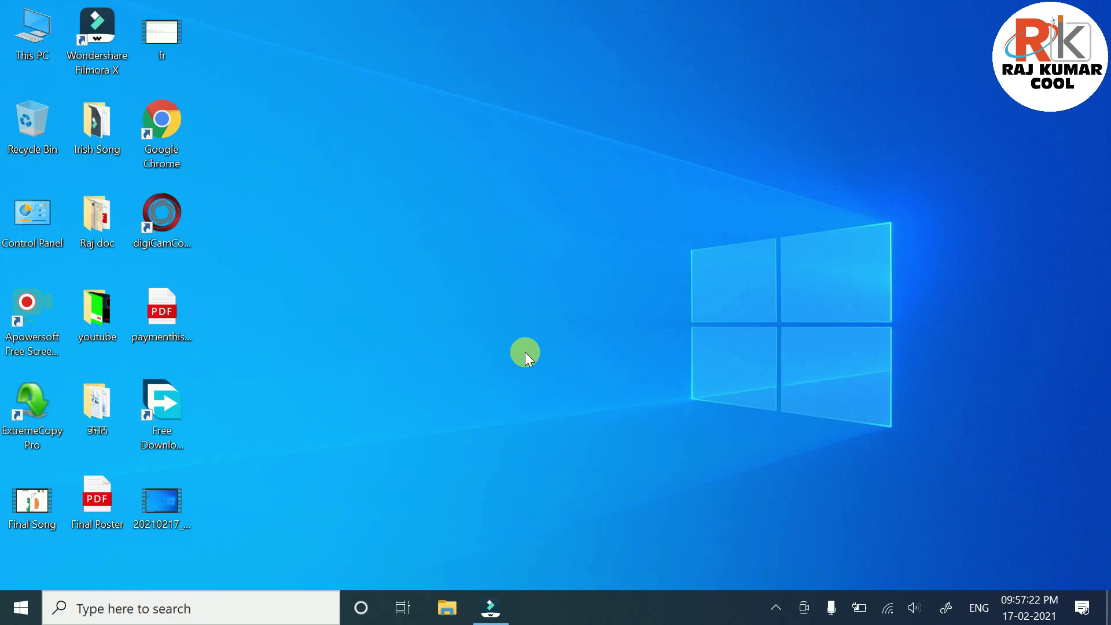
Open the properties of the connected iPhone Wi-Fi network and turn on Set as metered connection
click(890, 616)
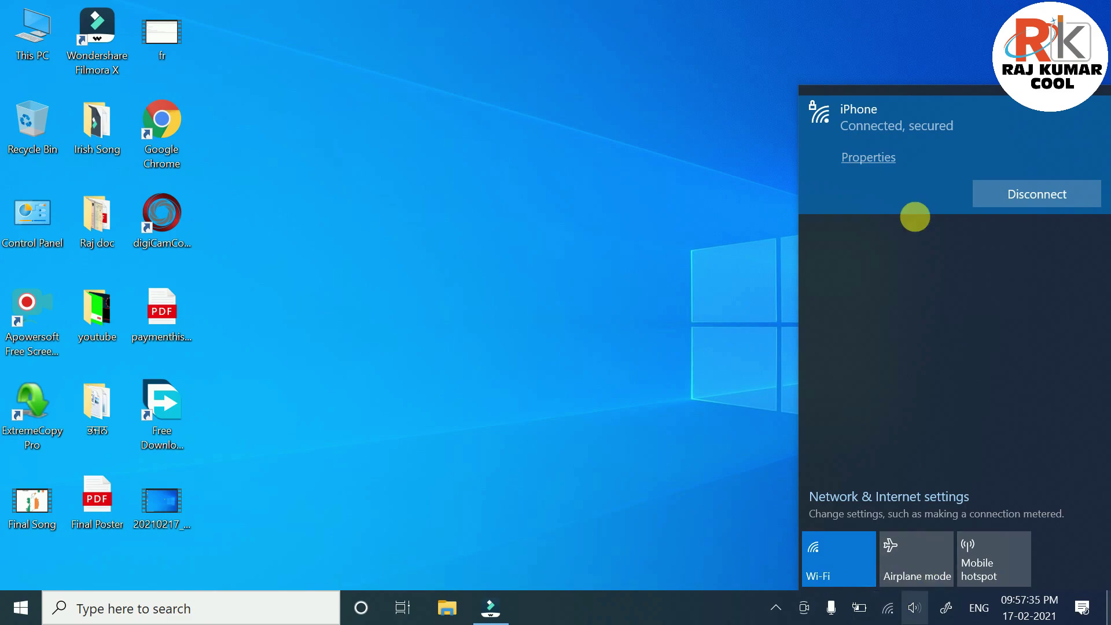
click(880, 160)
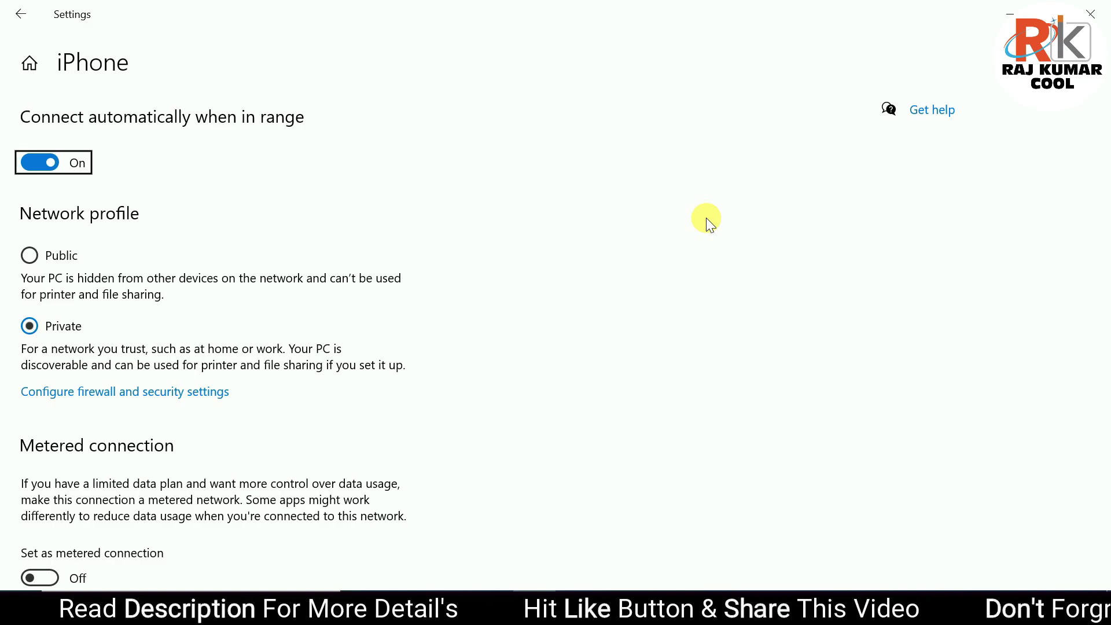
scroll(244, 306, down, 3)
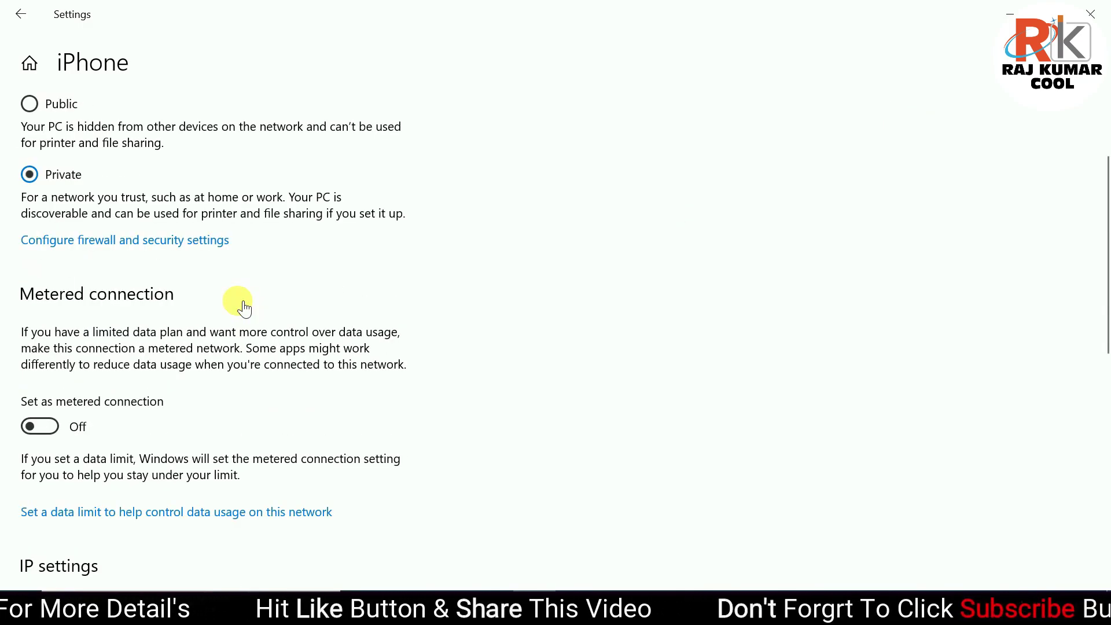
click(71, 299)
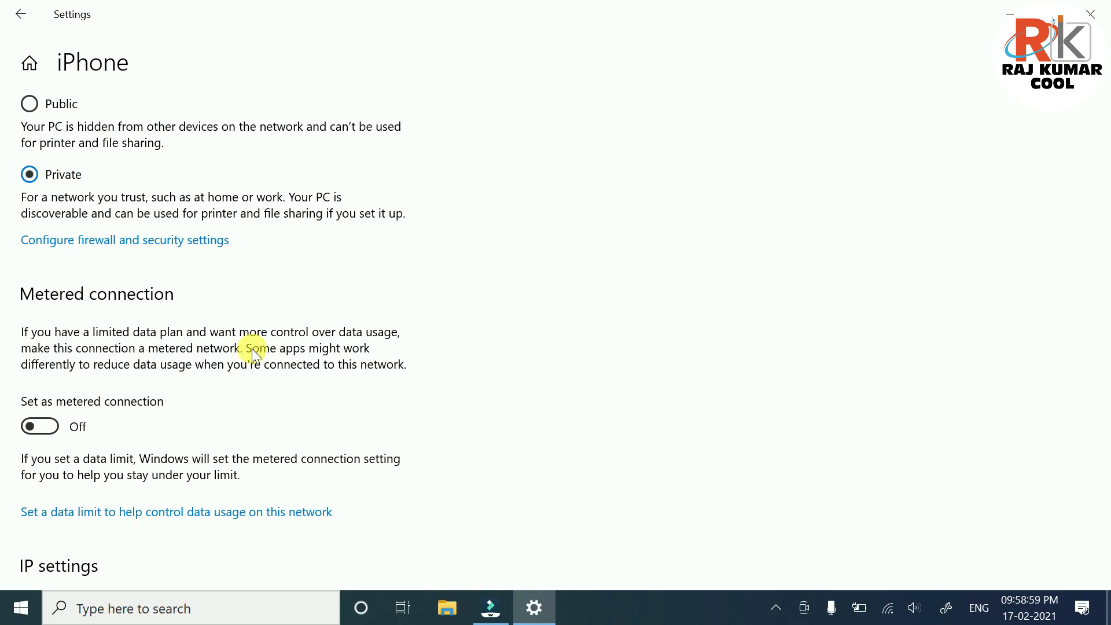
click(41, 426)
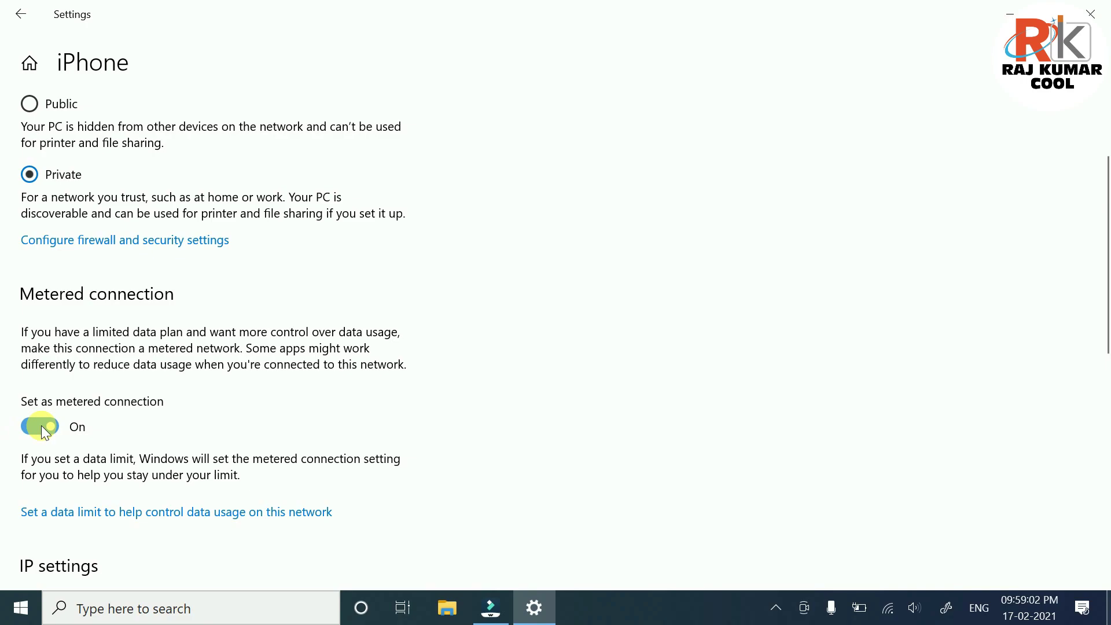